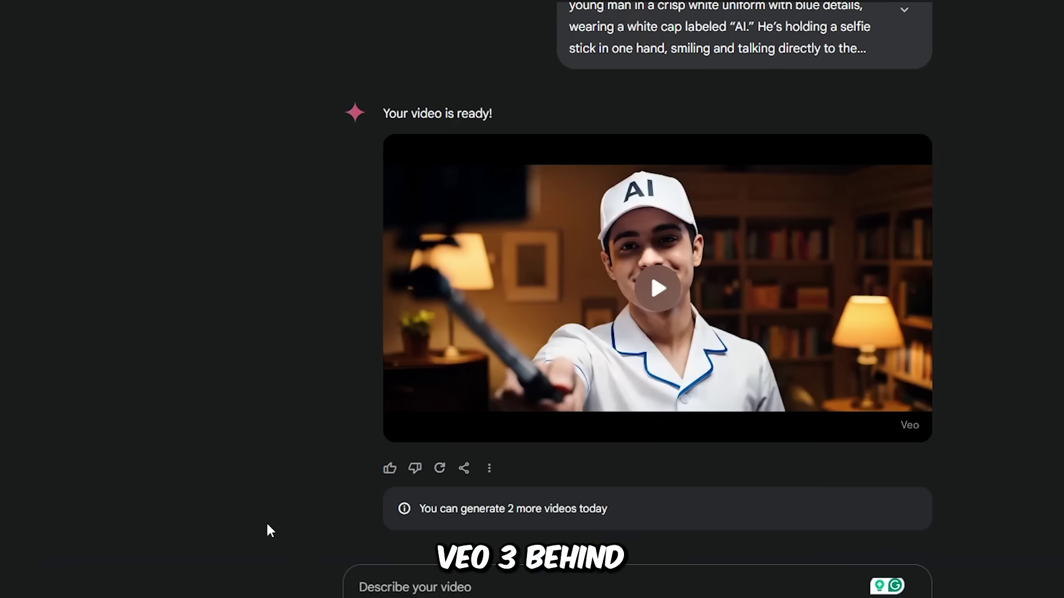
Step: Scroll up the Gemini chat past earlier generations to the Big Foot microphone selfie video
{"action": "scroll", "coordinate": [267, 531], "scroll_direction": "up", "scroll_amount": 4}
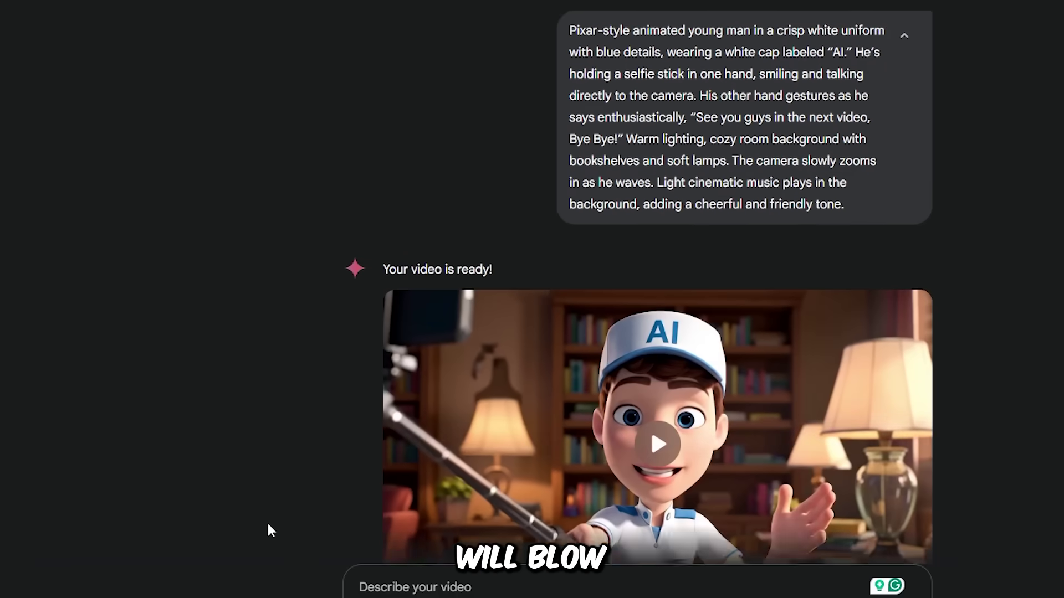
{"action": "scroll", "coordinate": [268, 527], "scroll_direction": "up", "scroll_amount": 15}
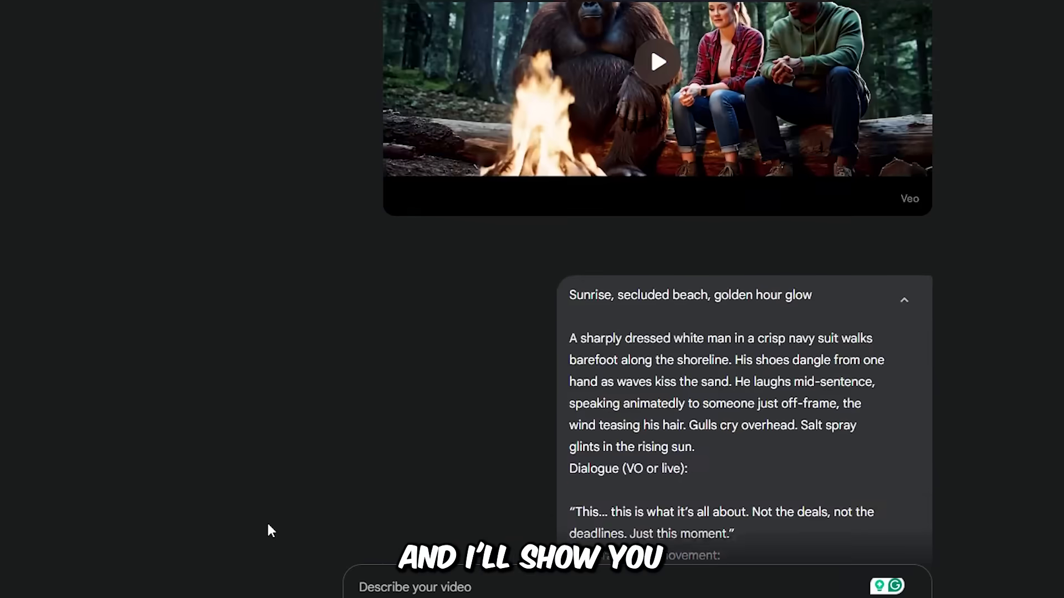
{"action": "scroll", "coordinate": [268, 531], "scroll_direction": "up", "scroll_amount": 8}
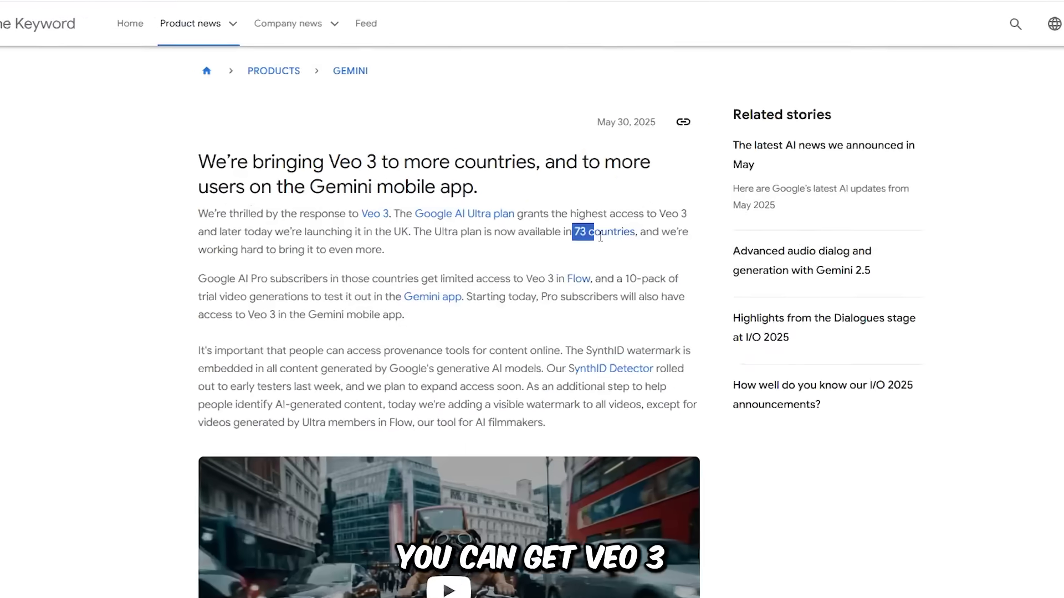
Step: From a Google search for 'veo 3', open the 'Gemini AI video generator powered by Veo 3' page
{"action": "left_click_drag", "start_coordinate": [637, 173], "coordinate": [686, 175]}
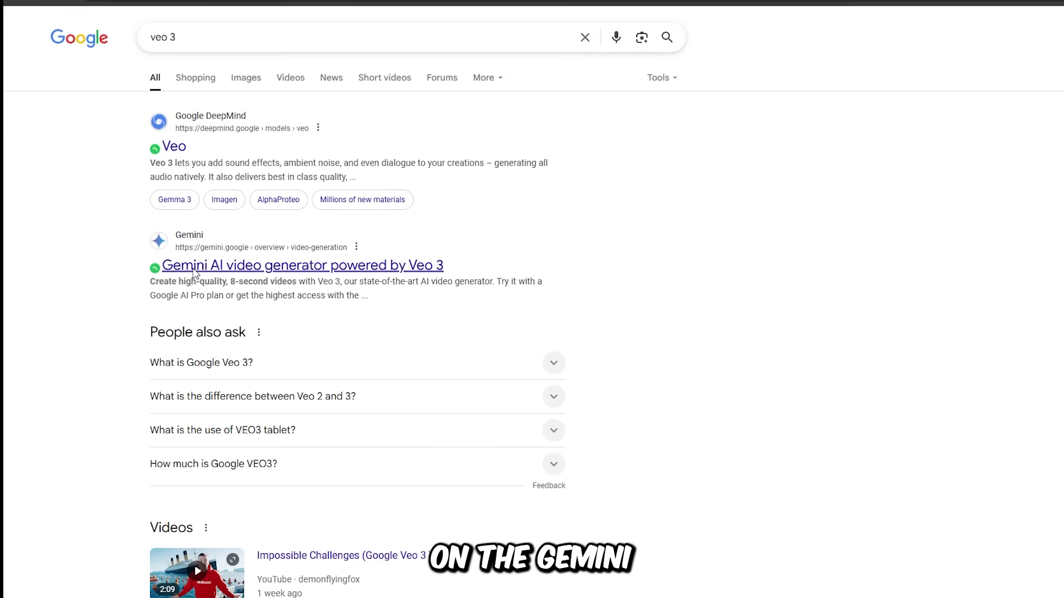
{"action": "left_click", "coordinate": [194, 272]}
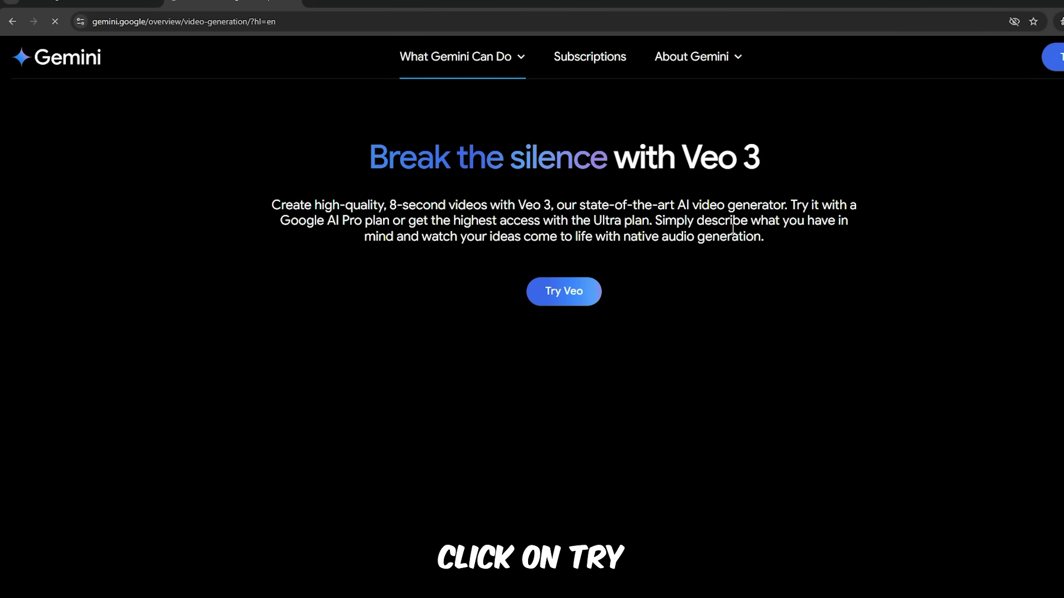
Step: Open Subscriptions and compare the Free, Google AI Pro and Google AI Ultra pricing cards
{"action": "left_click", "coordinate": [560, 298]}
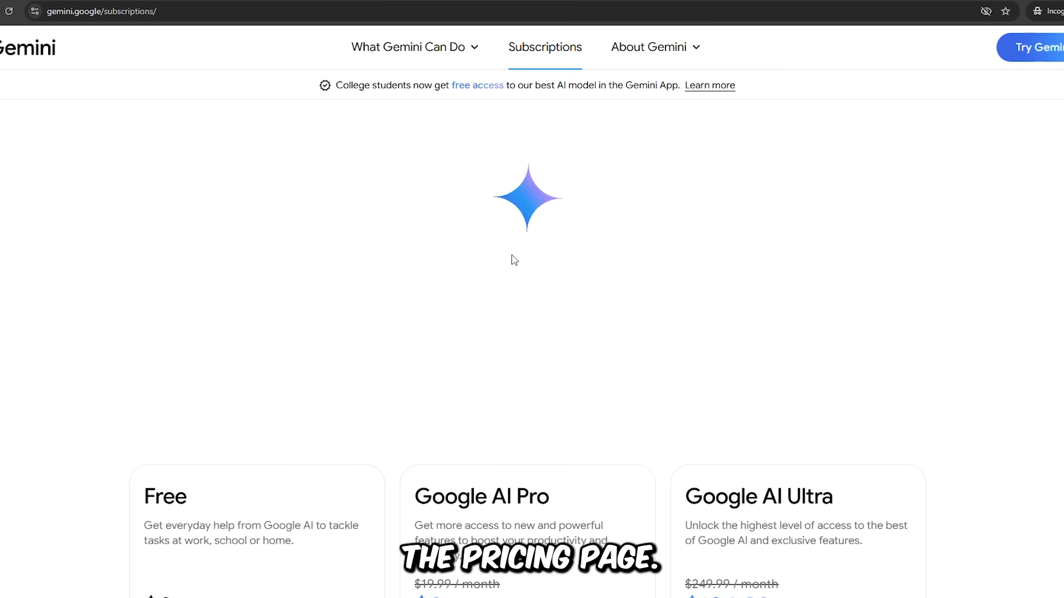
{"action": "scroll", "coordinate": [471, 264], "scroll_direction": "down", "scroll_amount": 5}
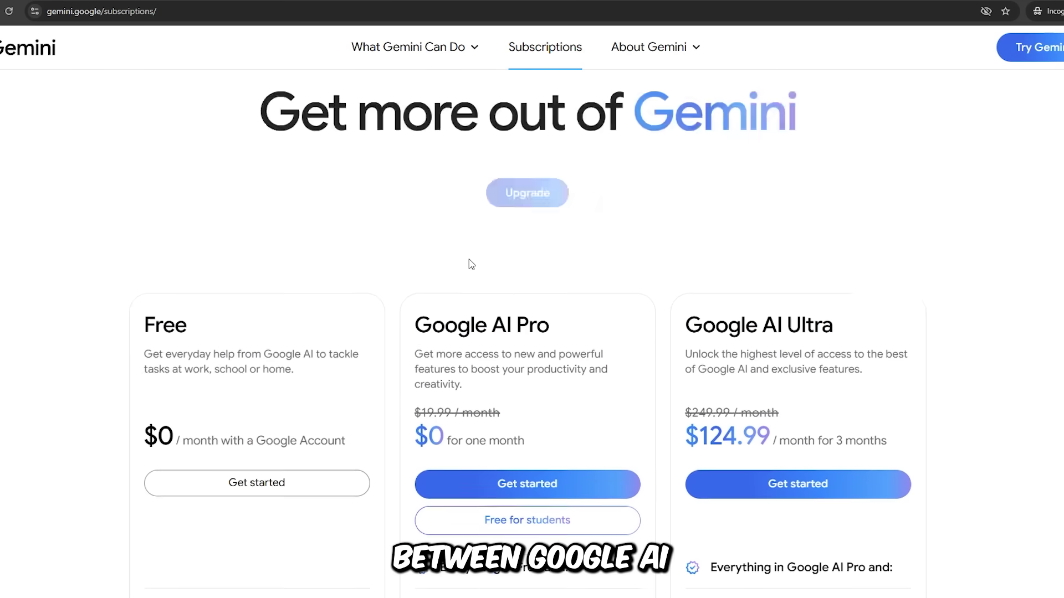
{"action": "scroll", "coordinate": [471, 264], "scroll_direction": "down", "scroll_amount": 1}
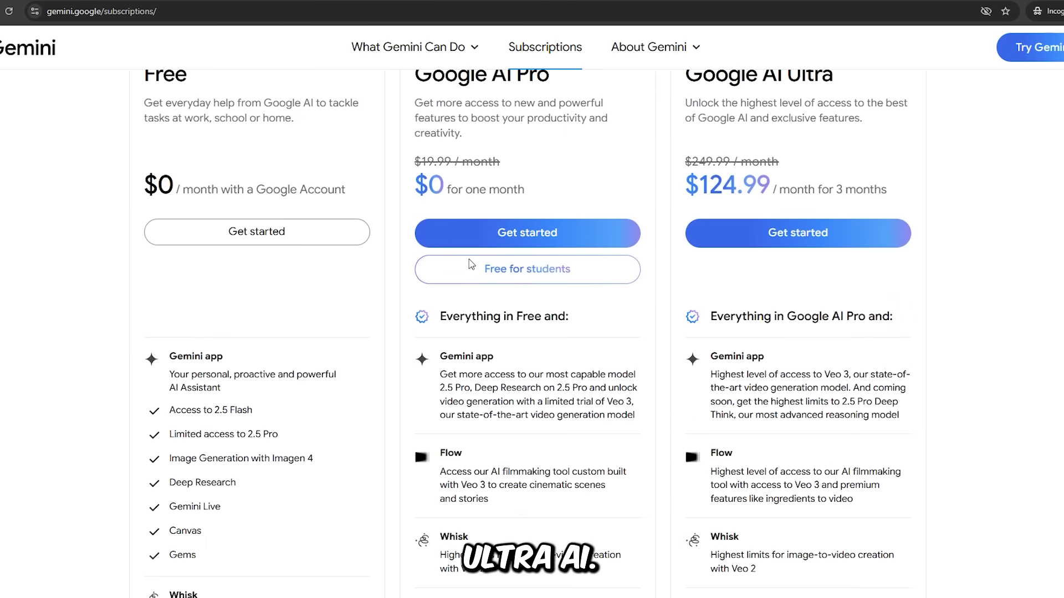
{"action": "scroll", "coordinate": [471, 266], "scroll_direction": "up", "scroll_amount": 3}
{"action": "scroll", "coordinate": [469, 265], "scroll_direction": "down", "scroll_amount": 3}
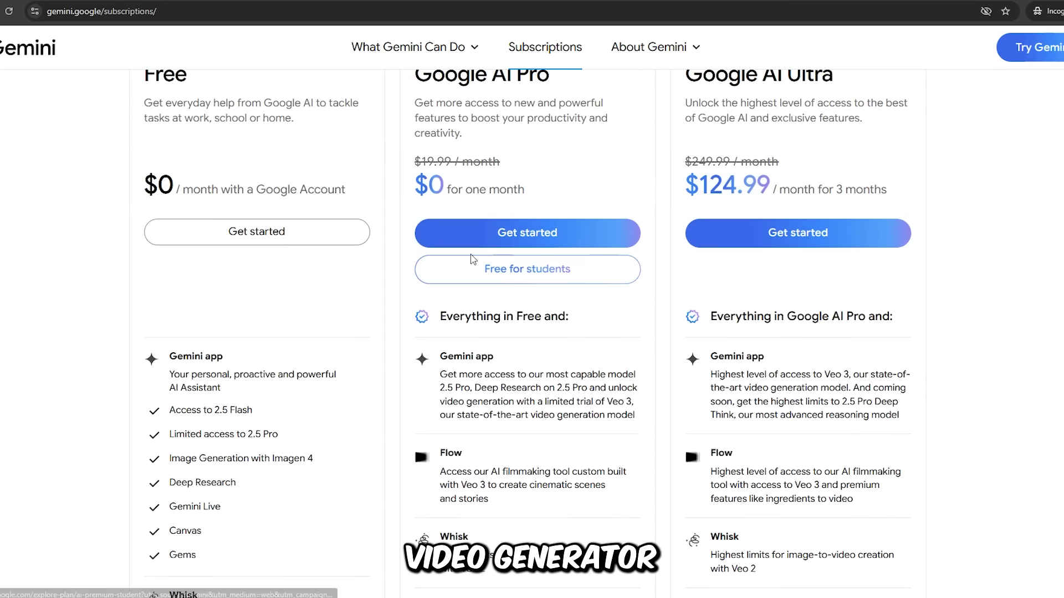
{"action": "scroll", "coordinate": [472, 260], "scroll_direction": "down", "scroll_amount": 1}
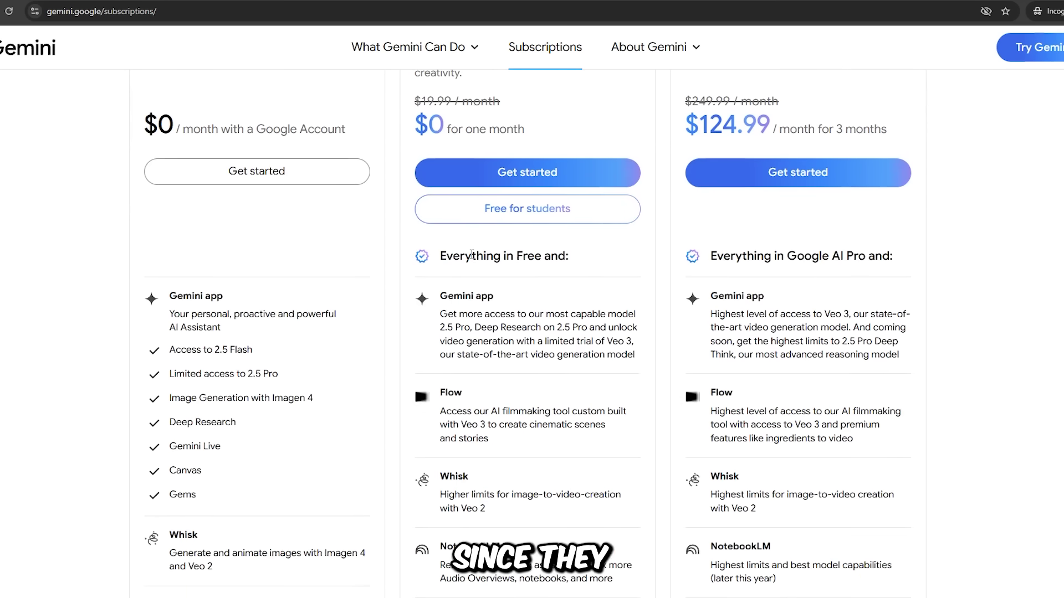
{"action": "scroll", "coordinate": [472, 255], "scroll_direction": "up", "scroll_amount": 3}
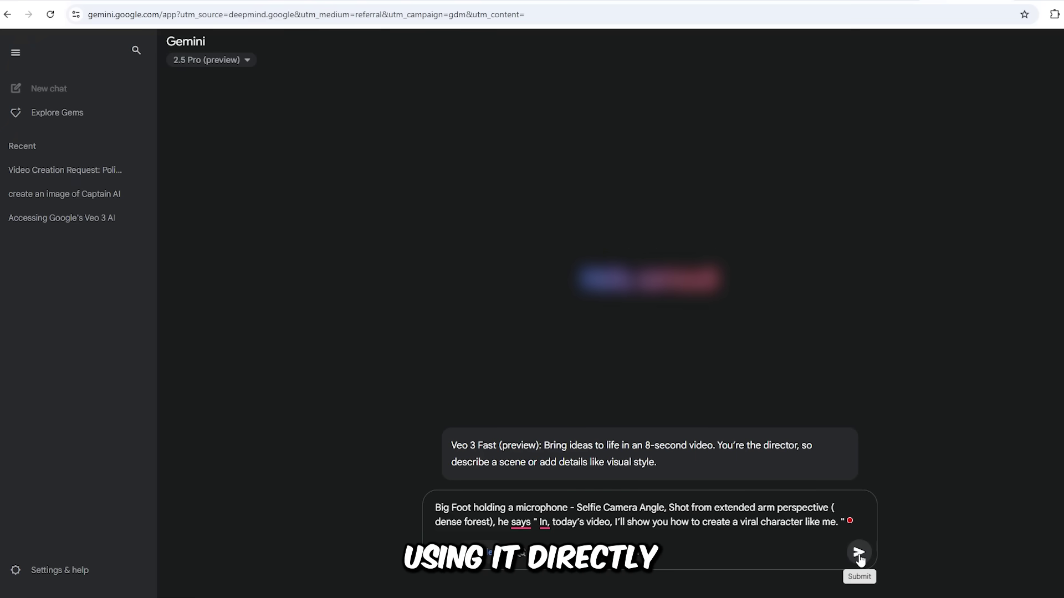
Step: Review the Big Foot microphone selfie prompt and send it to Veo 3 Fast for generation
{"action": "left_click", "coordinate": [438, 508]}
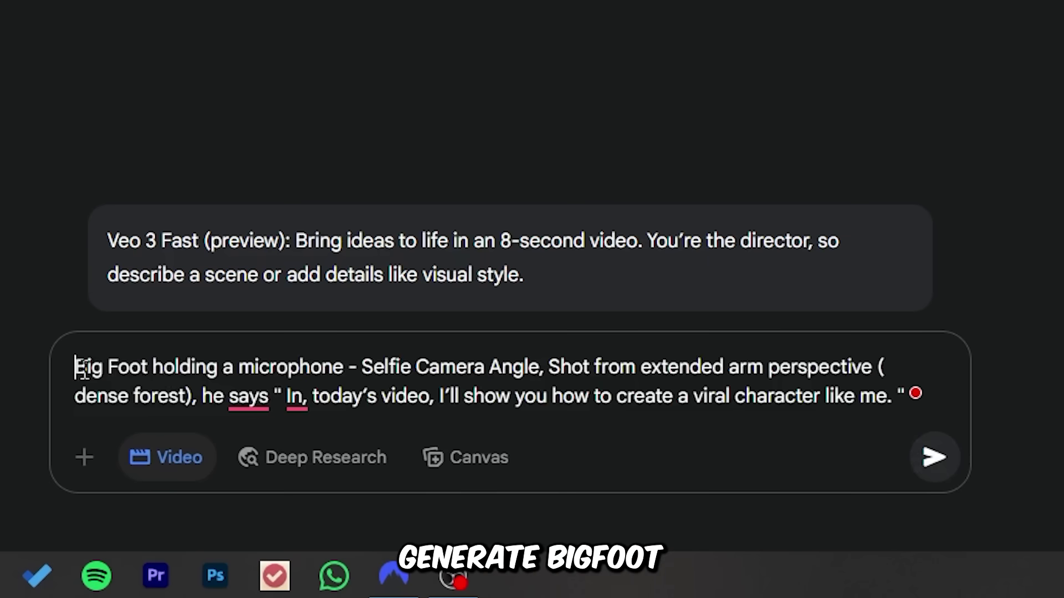
{"action": "left_click_drag", "start_coordinate": [155, 379], "coordinate": [845, 367]}
{"action": "left_click_drag", "start_coordinate": [945, 373], "coordinate": [77, 244]}
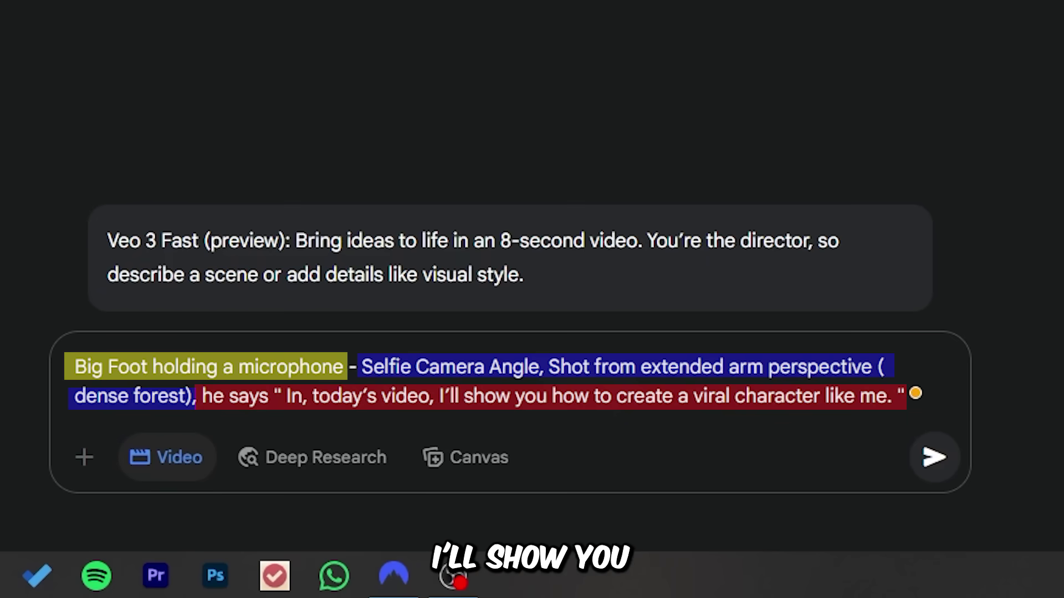
{"action": "left_click", "coordinate": [930, 460]}
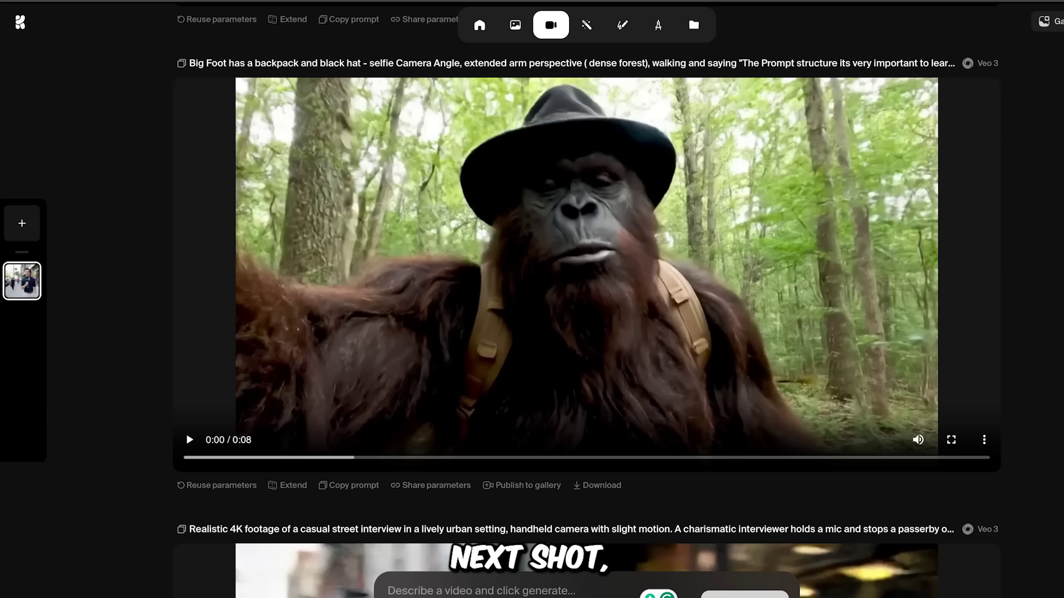
Step: Scroll Krea's video feed to the 8-second Veo 3 Big Foot clip with backpack and black hat
{"action": "scroll", "coordinate": [587, 299], "scroll_direction": "up", "scroll_amount": 1}
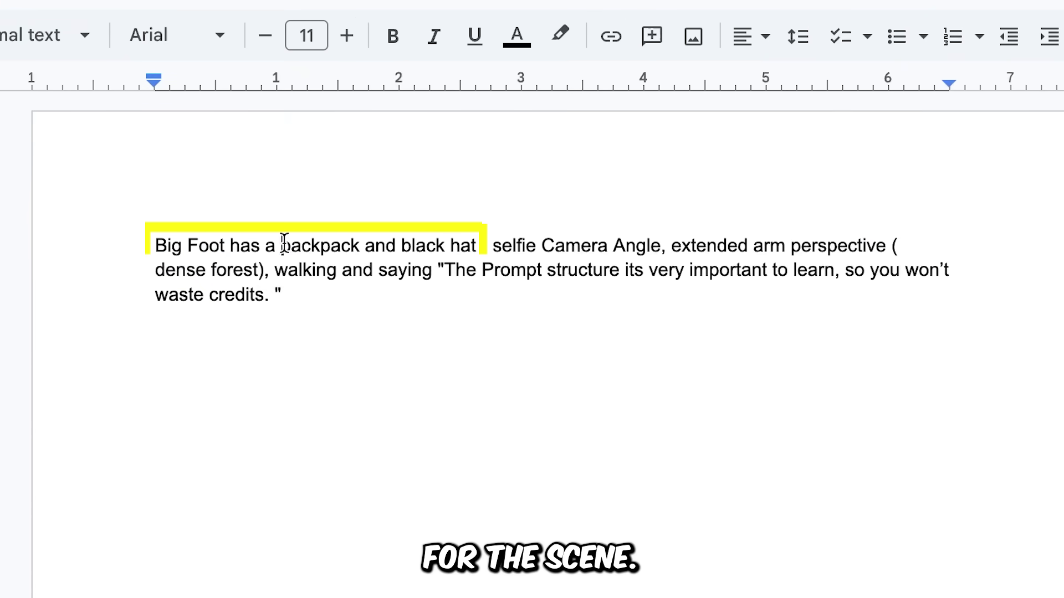
{"action": "left_click_drag", "start_coordinate": [281, 244], "coordinate": [360, 241]}
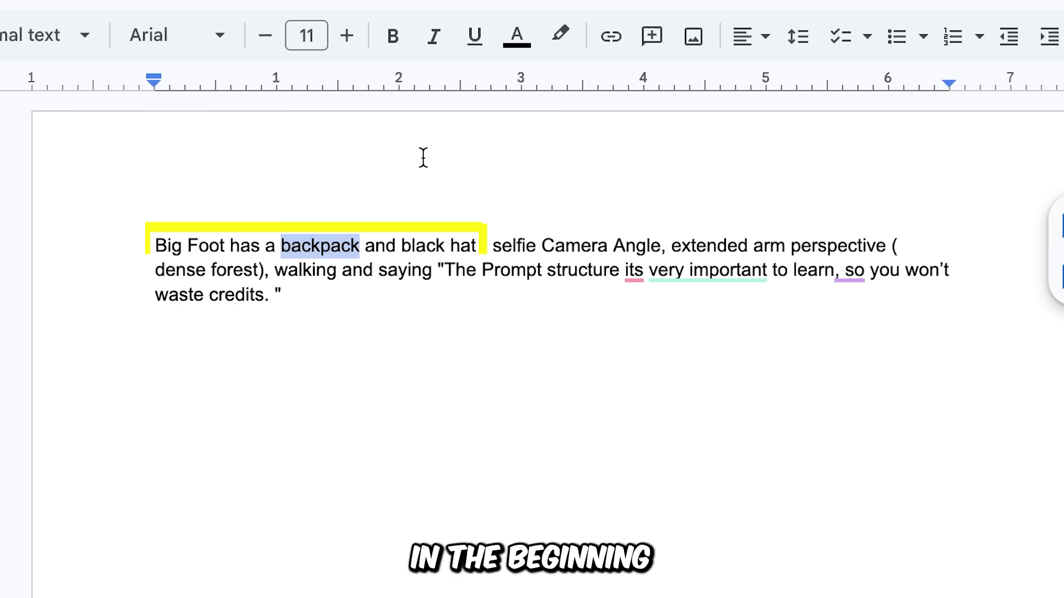
{"action": "left_click_drag", "start_coordinate": [403, 244], "coordinate": [453, 242]}
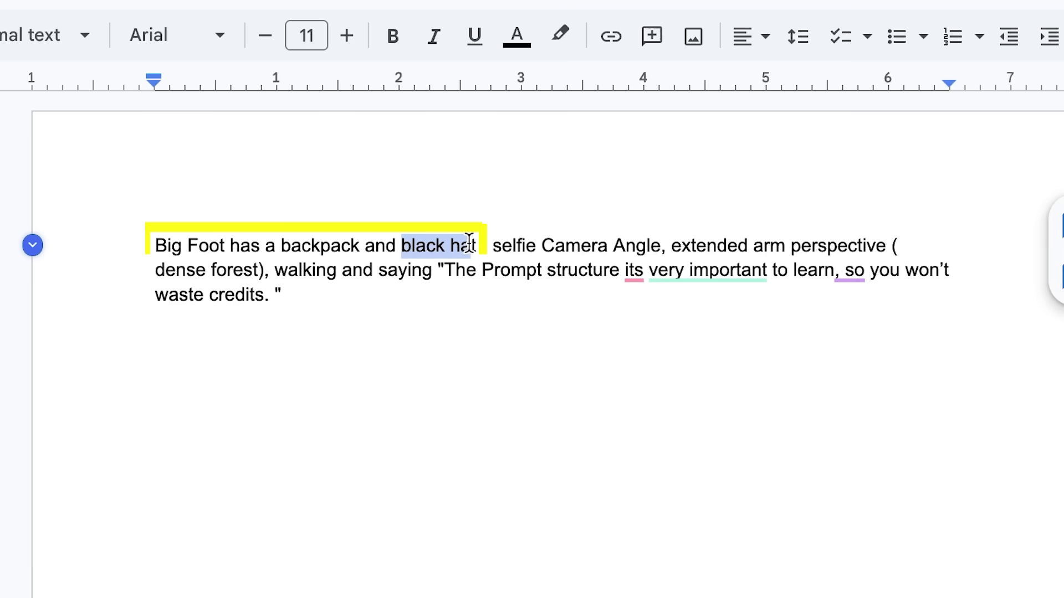
{"action": "left_click_drag", "start_coordinate": [493, 244], "coordinate": [887, 244]}
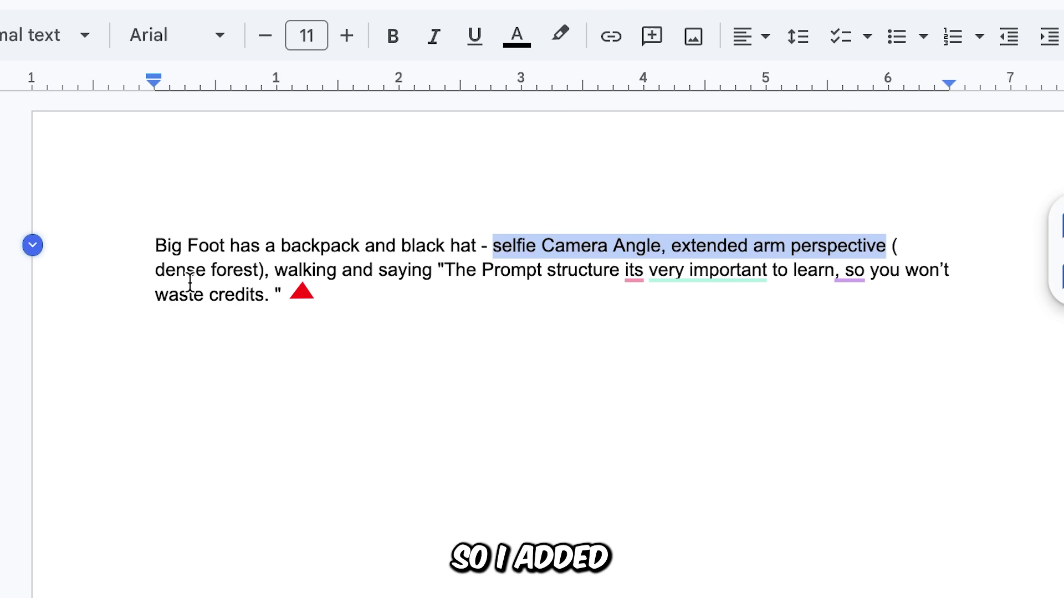
{"action": "left_click", "coordinate": [276, 270]}
{"action": "left_click_drag", "start_coordinate": [340, 270], "coordinate": [341, 271]}
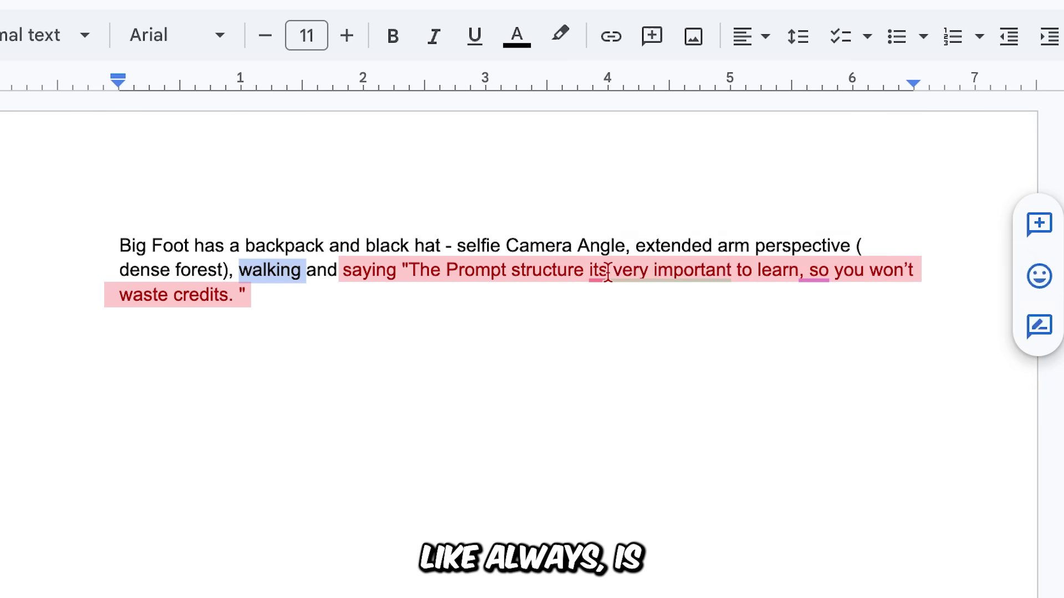
{"action": "mouse_move", "coordinate": [654, 274]}
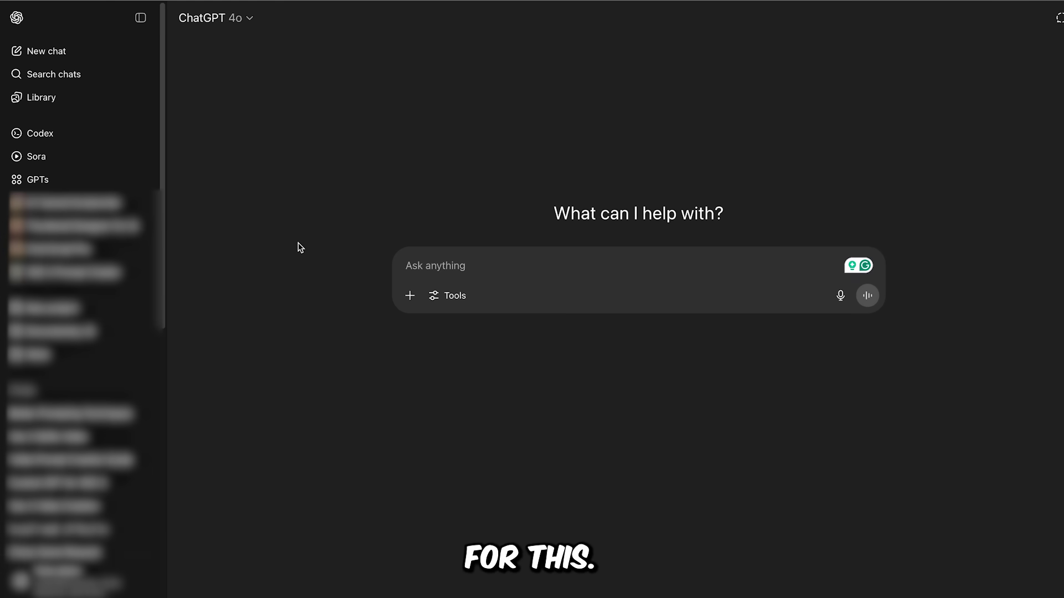
Step: Search Explore GPTs for 'VEO 3 prompt creator' and start a new chat with it
{"action": "left_click", "coordinate": [75, 177]}
{"action": "left_click", "coordinate": [518, 140]}
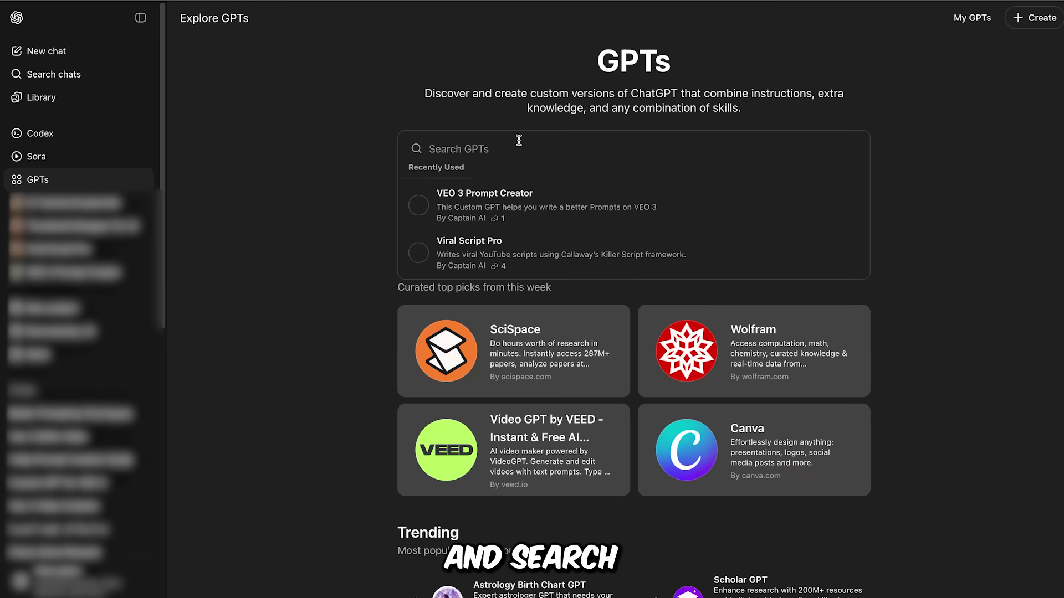
{"action": "type", "text": "VEO 3 prompt crea"}
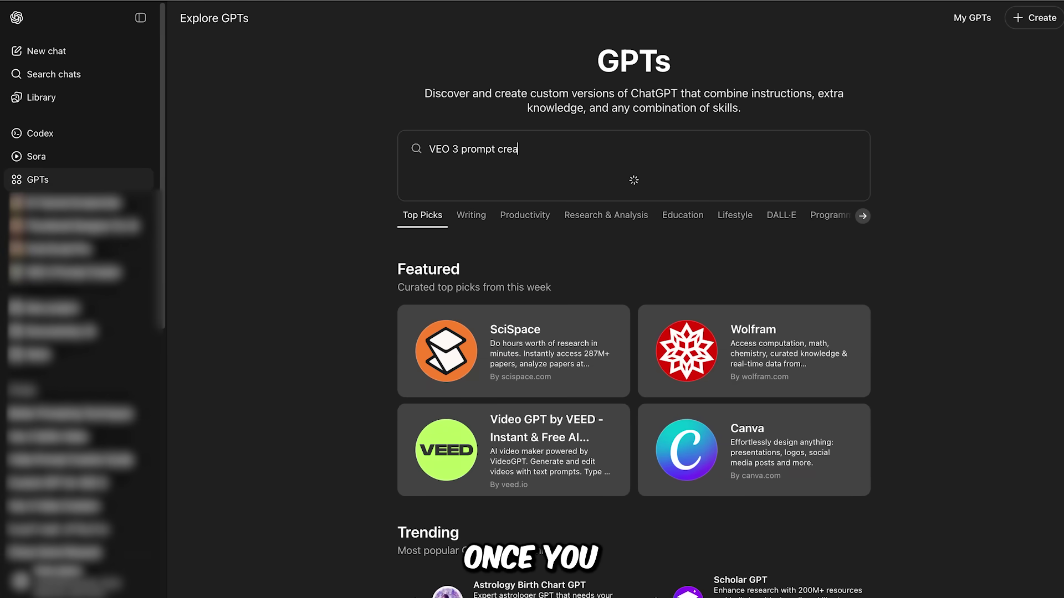
{"action": "type", "text": "tor"}
{"action": "left_click", "coordinate": [607, 244]}
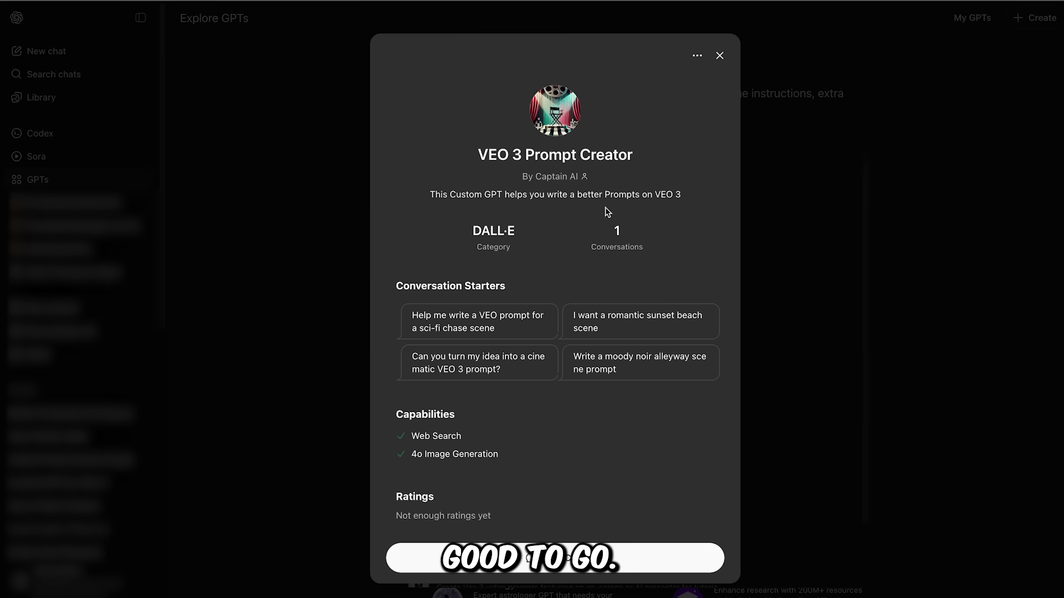
{"action": "left_click", "coordinate": [547, 570]}
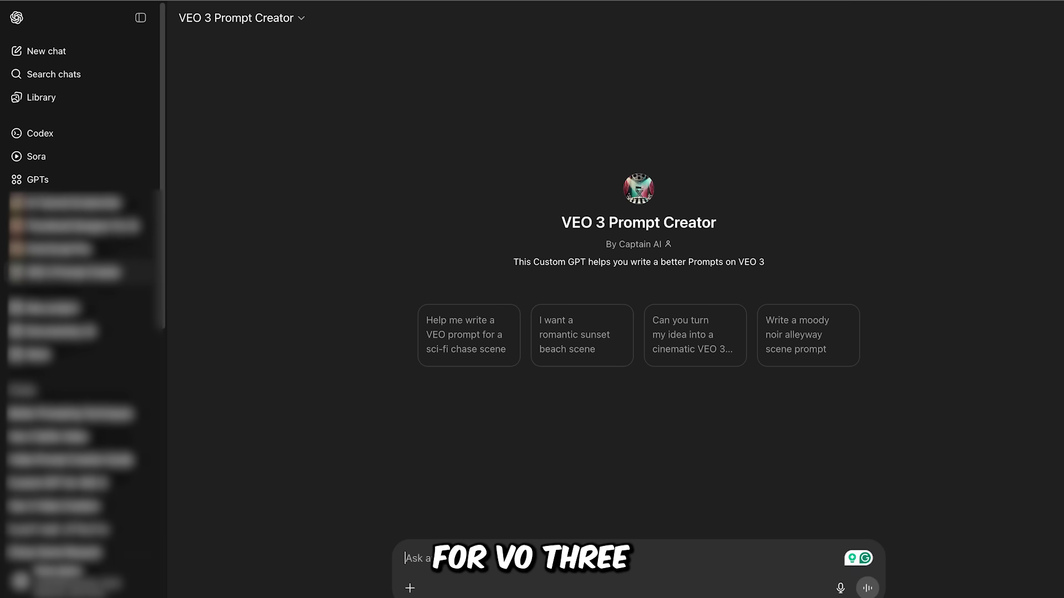
Step: Ask the VEO 3 Prompt Creator for a Bigfoot microphone selfie-vlog prompt and scroll its reply
{"action": "type", "text": "I want a bigfoot holding a microphone while extending his arm as"}
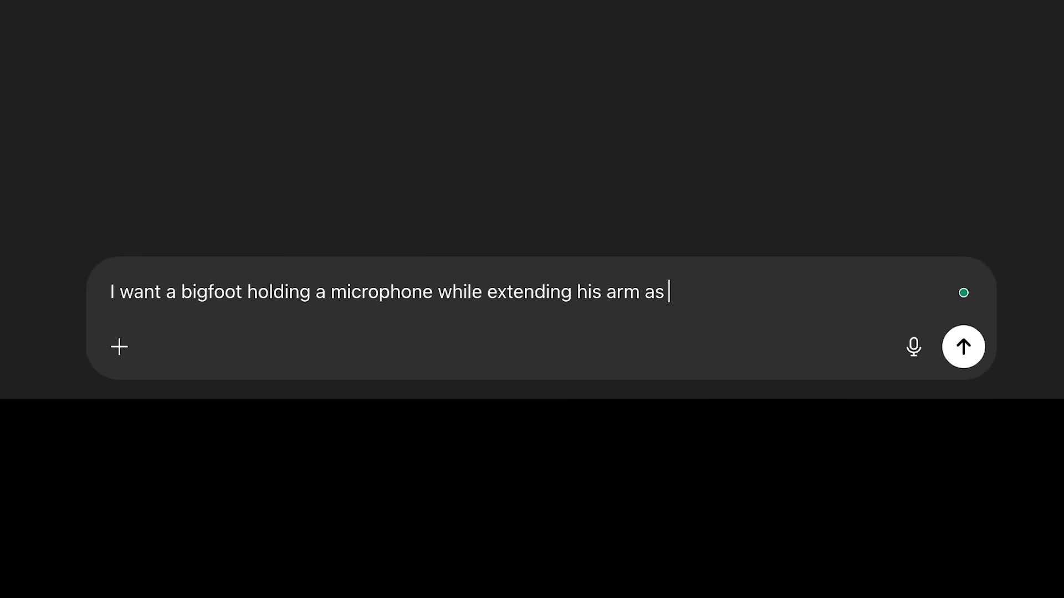
{"action": "type", "text": "ie camera angle shot, and he will say \" in today's video I'll show you ho"}
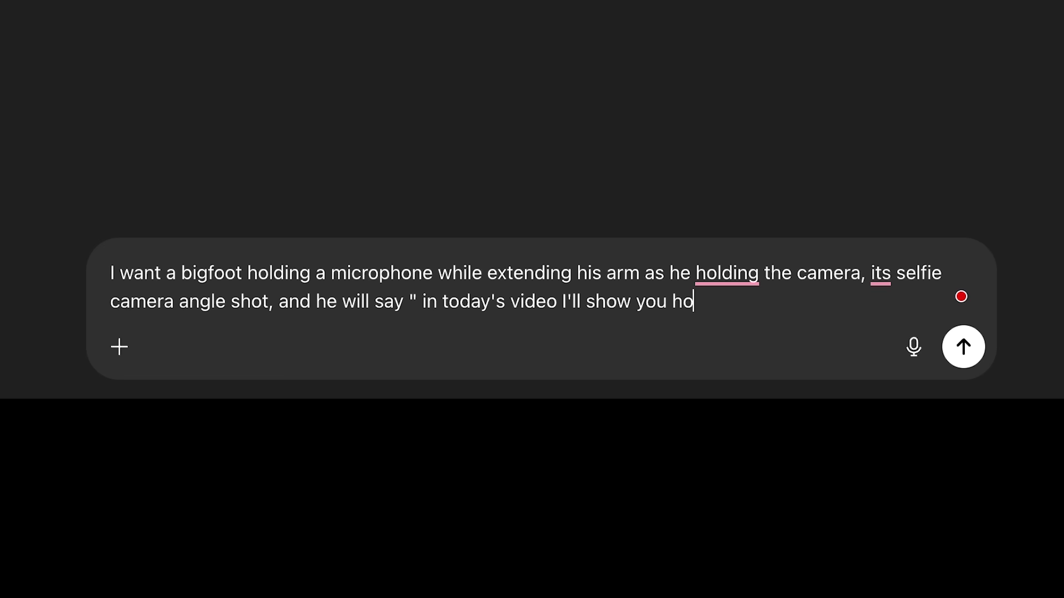
{"action": "key", "text": "shift+Return"}
{"action": "type", "text": "Give me"}
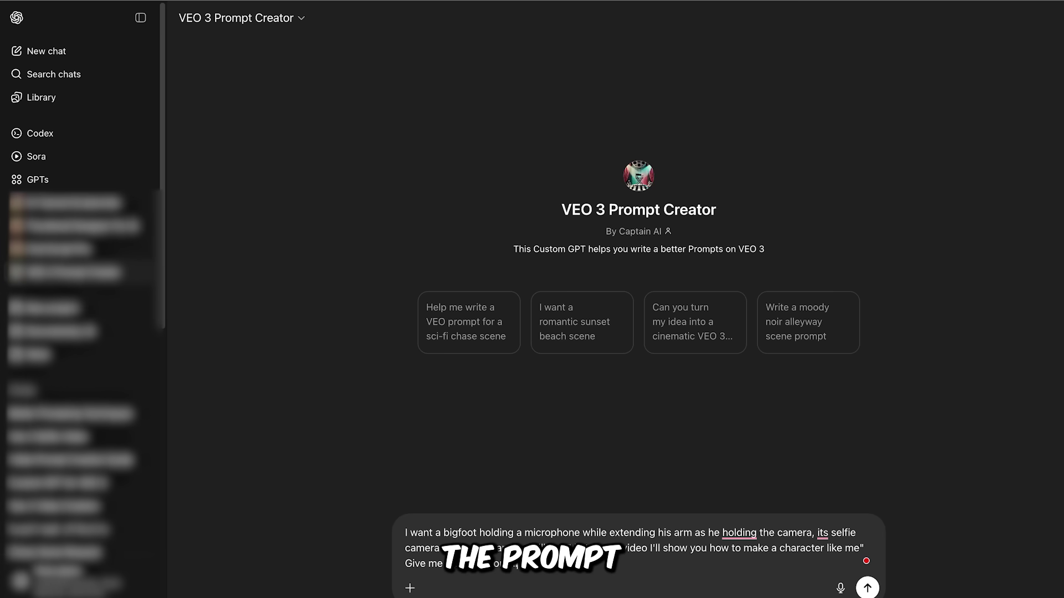
{"action": "key", "text": "Return"}
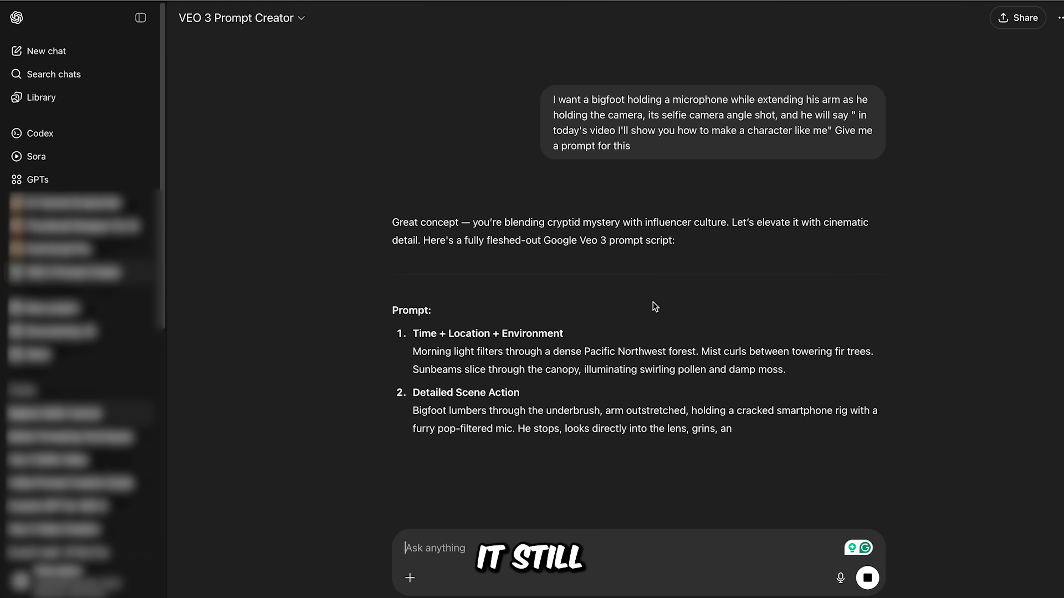
{"action": "scroll", "coordinate": [657, 310], "scroll_direction": "down", "scroll_amount": 5}
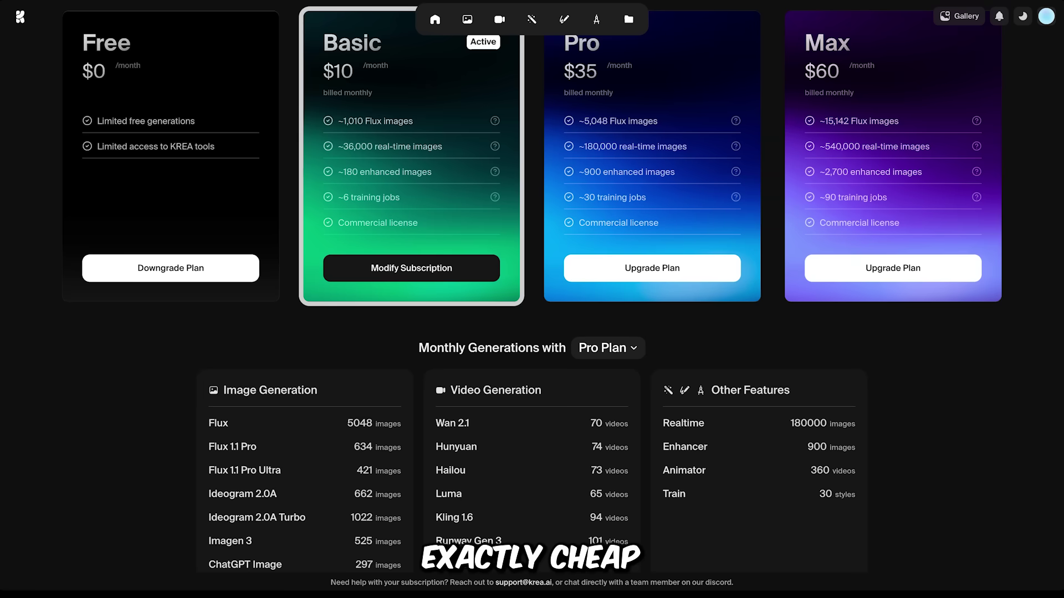
{"action": "scroll", "coordinate": [515, 241], "scroll_direction": "up", "scroll_amount": 4}
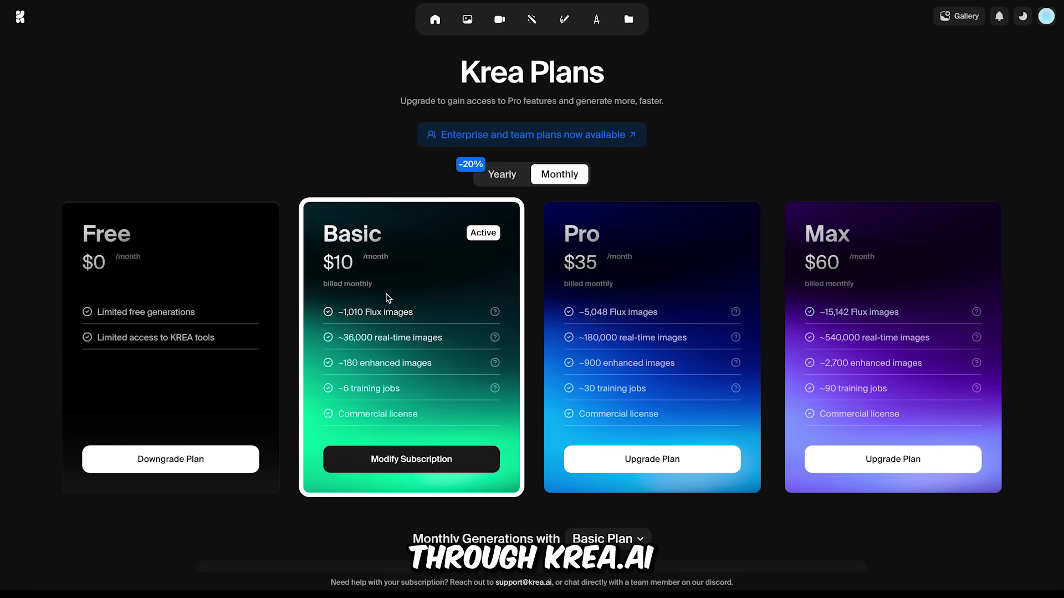
{"action": "scroll", "coordinate": [424, 321], "scroll_direction": "down", "scroll_amount": 2}
{"action": "scroll", "coordinate": [423, 333], "scroll_direction": "down", "scroll_amount": 8}
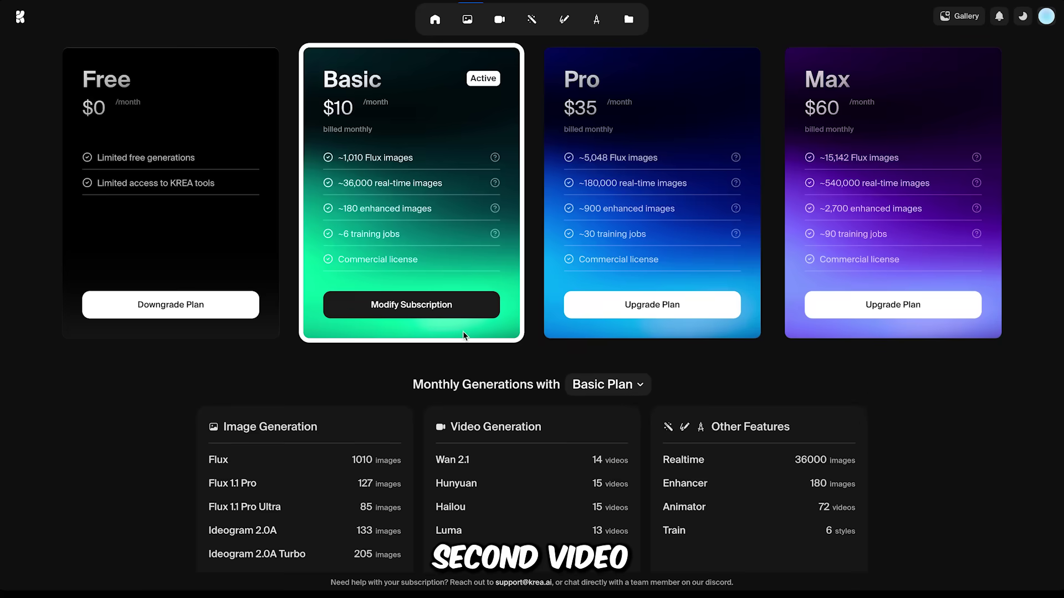
{"action": "scroll", "coordinate": [513, 351], "scroll_direction": "up", "scroll_amount": 2}
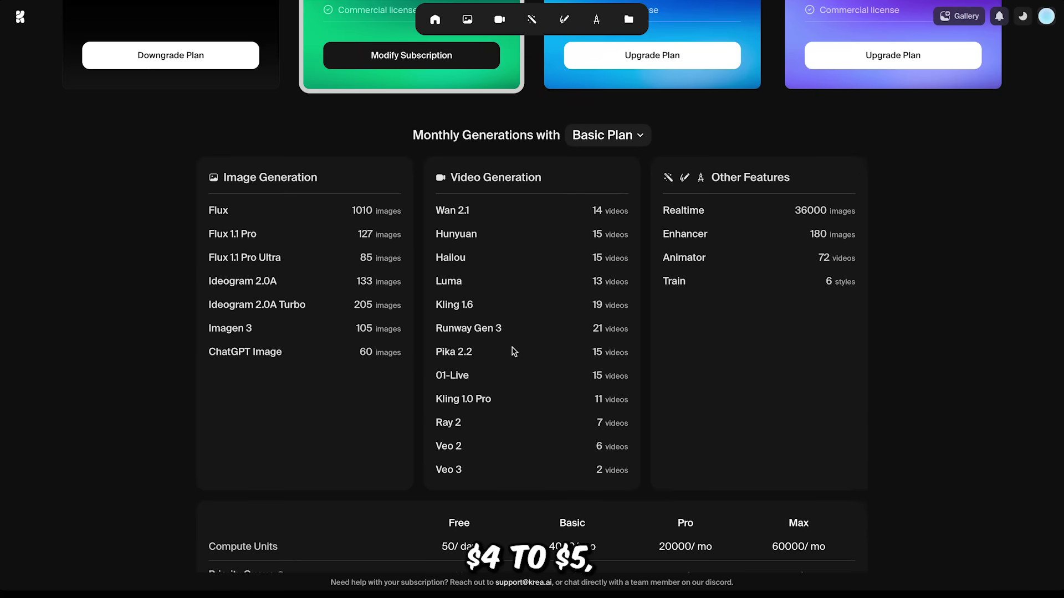
{"action": "scroll", "coordinate": [513, 351], "scroll_direction": "up", "scroll_amount": 1}
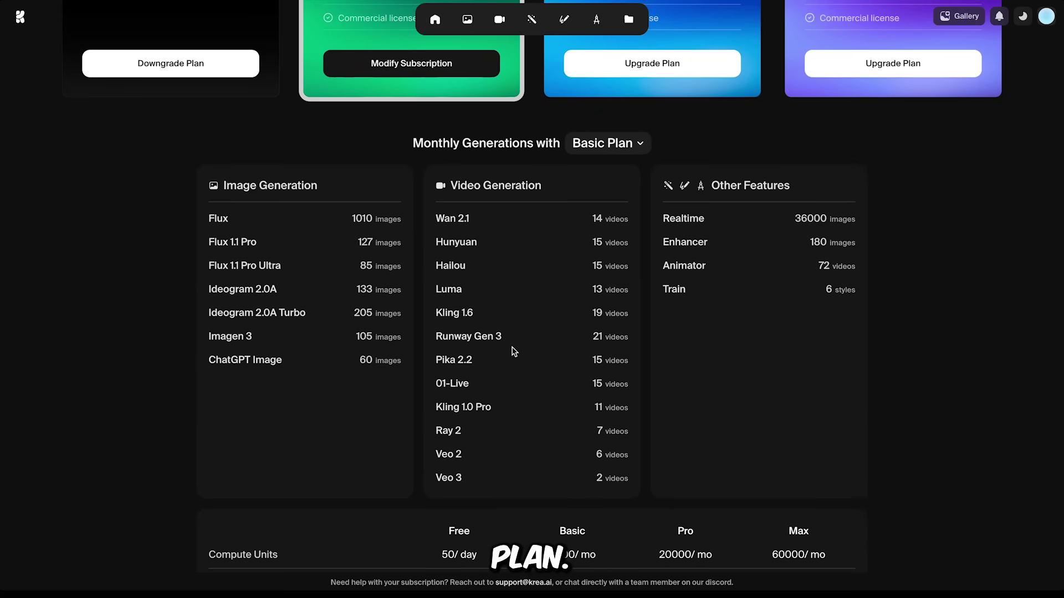
{"action": "scroll", "coordinate": [513, 351], "scroll_direction": "down", "scroll_amount": 1}
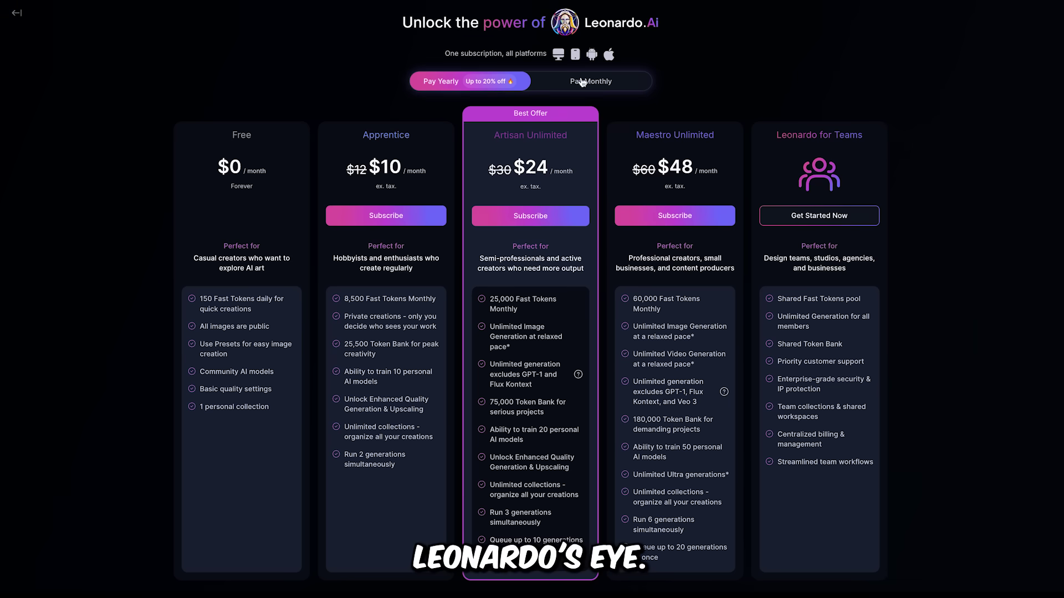
Step: Switch Leonardo.Ai pricing to Pay Monthly and review the premium plans that unlock Veo 3
{"action": "left_click", "coordinate": [582, 82]}
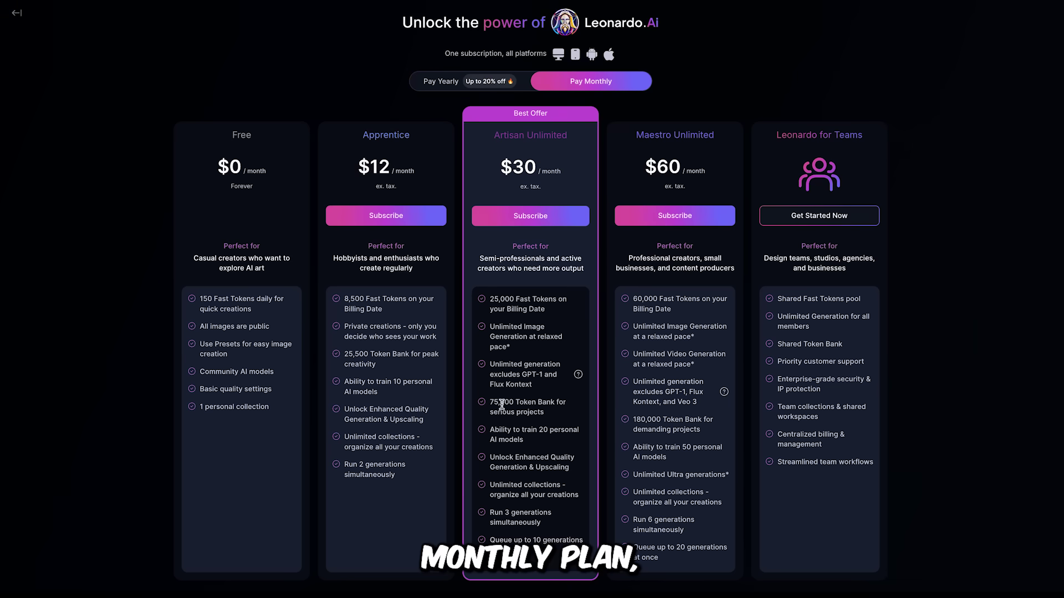
{"action": "scroll", "coordinate": [536, 397], "scroll_direction": "down", "scroll_amount": 1}
{"action": "scroll", "coordinate": [536, 393], "scroll_direction": "down", "scroll_amount": 2}
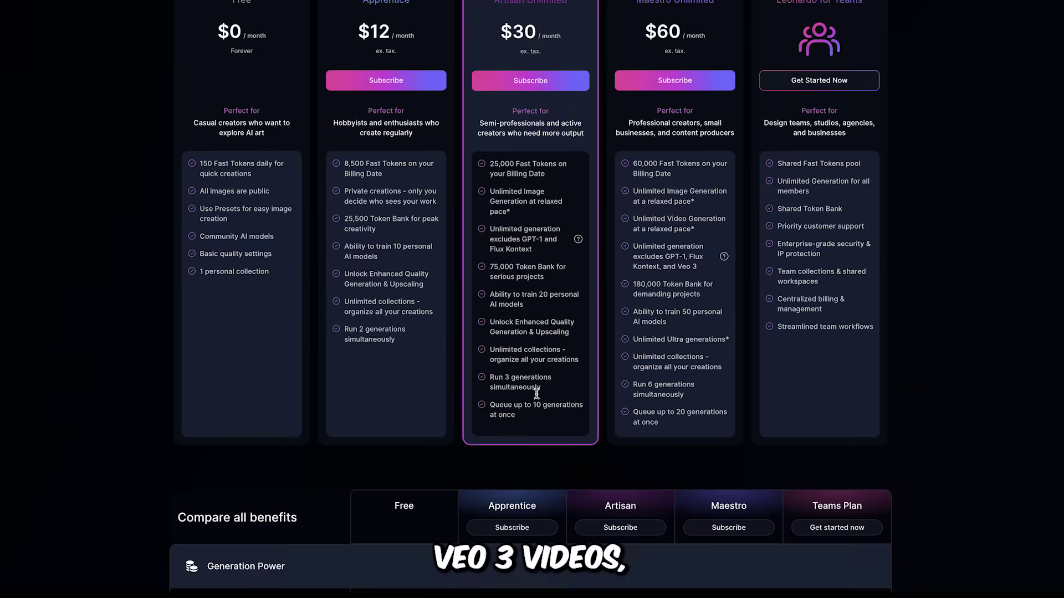
{"action": "scroll", "coordinate": [532, 378], "scroll_direction": "up", "scroll_amount": 3}
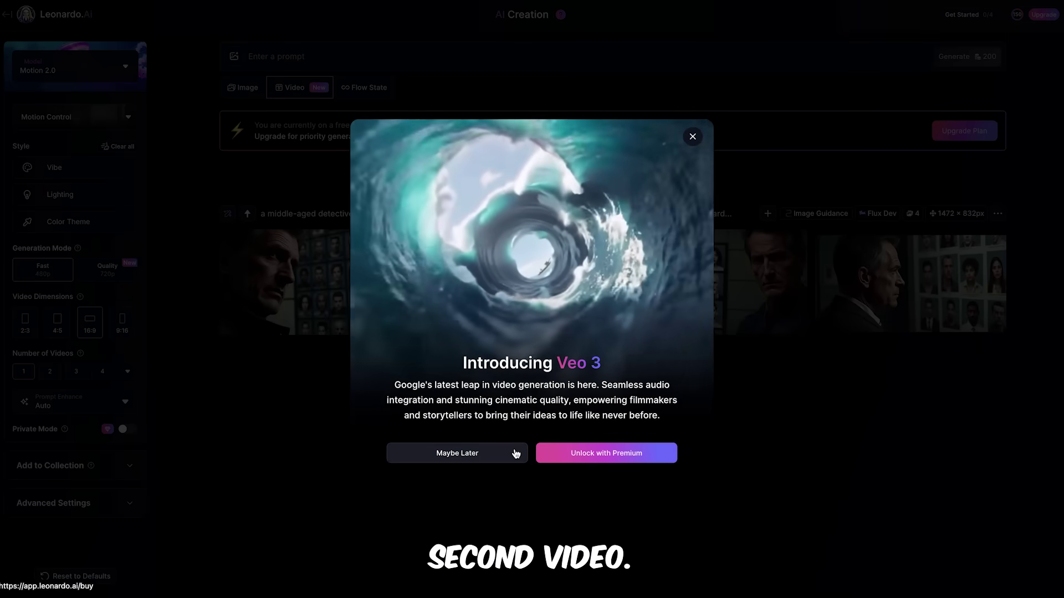
{"action": "left_click", "coordinate": [579, 453]}
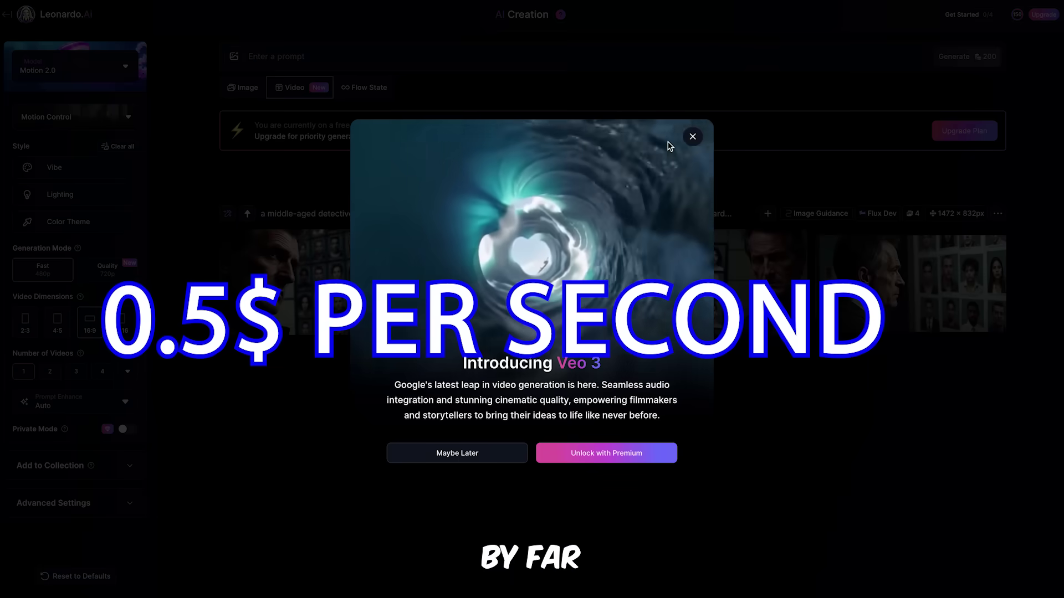
Step: Dismiss the Introducing Veo 3 popup and the creation tour, then open the video Model picker
{"action": "left_click", "coordinate": [690, 136]}
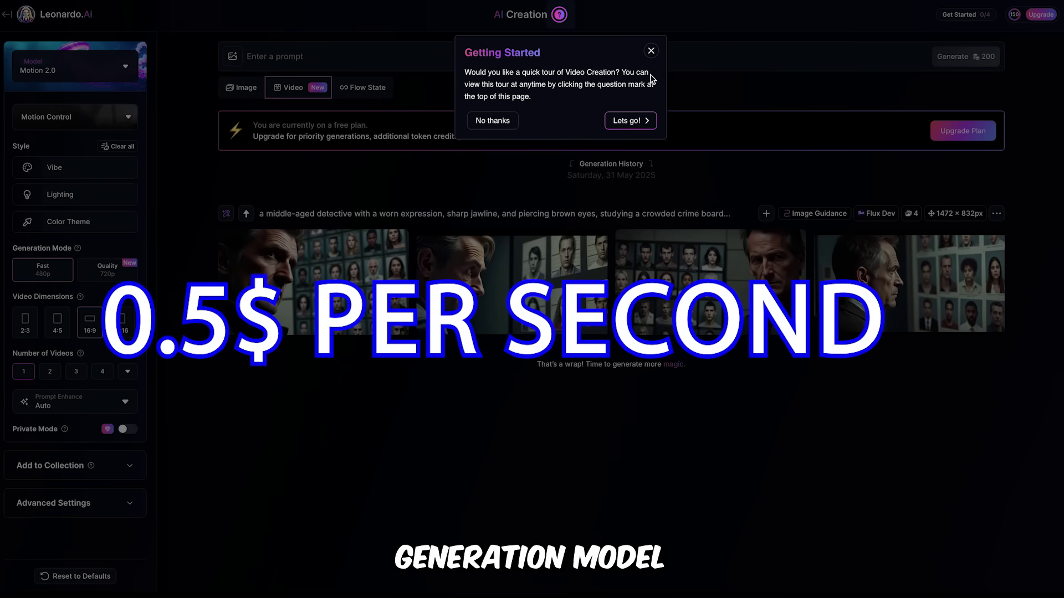
{"action": "left_click", "coordinate": [651, 51]}
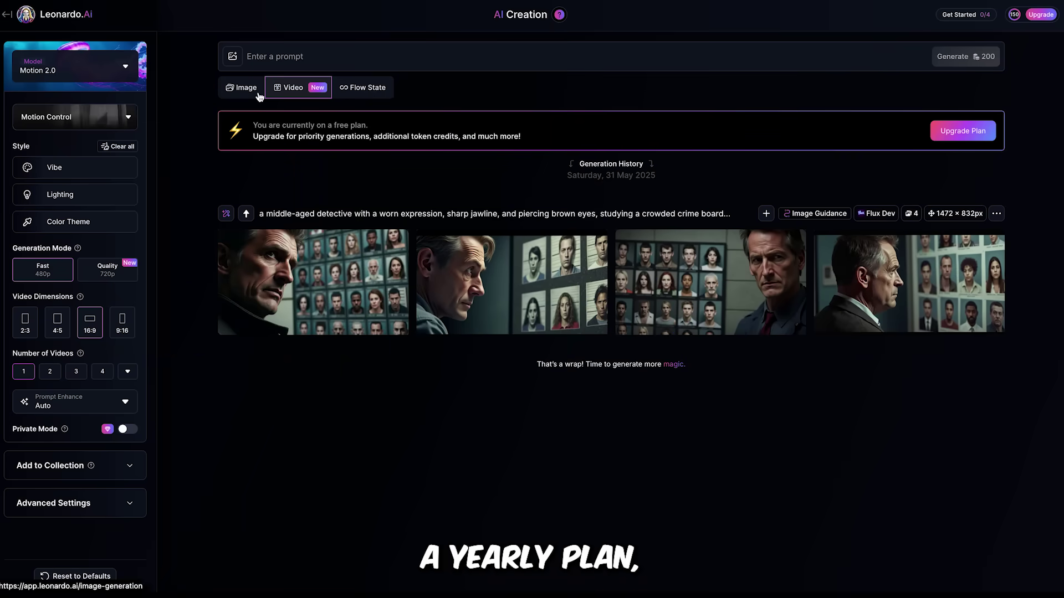
{"action": "left_click", "coordinate": [120, 61]}
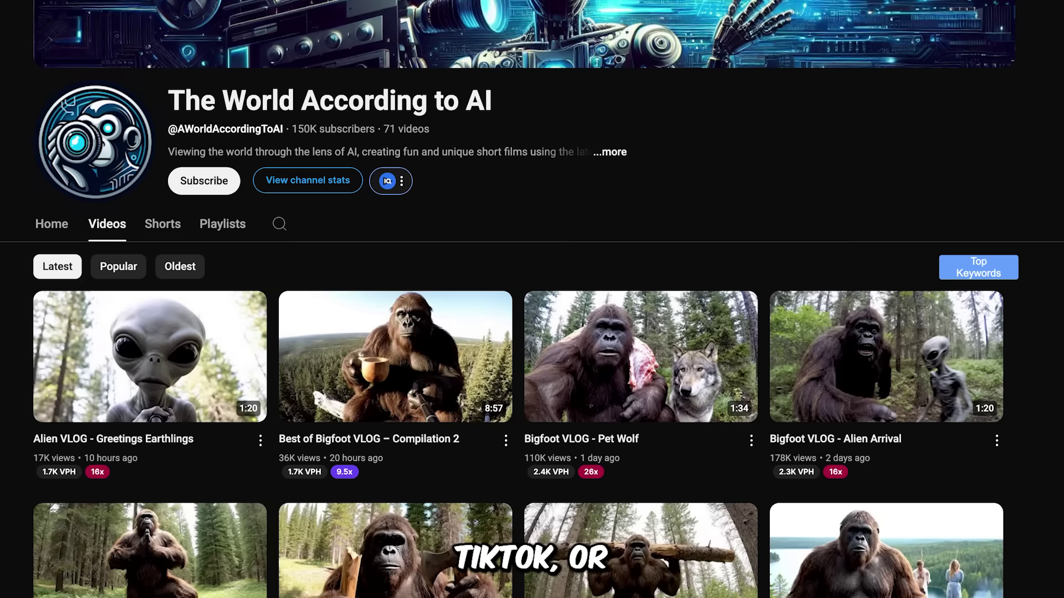
{"action": "scroll", "coordinate": [532, 332], "scroll_direction": "down", "scroll_amount": 3}
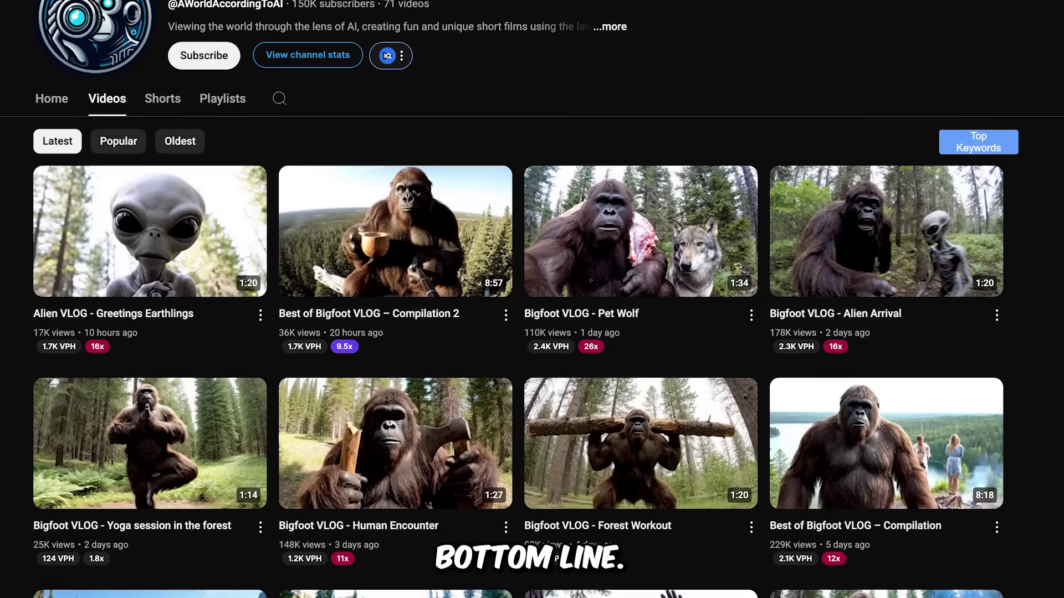